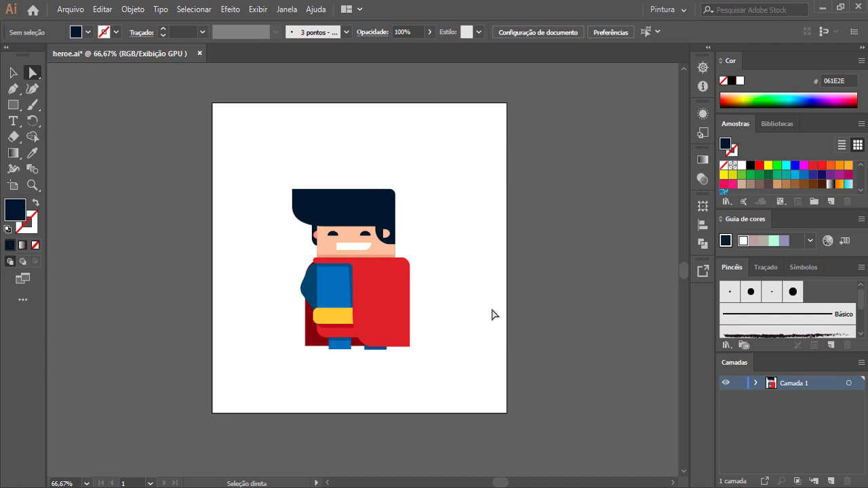
Repeatedly marquee-select and deselect the hero artwork's paths to show its anchor points
left_click_drag(449, 187, 245, 373)
left_click(475, 184)
left_click_drag(477, 180, 305, 369)
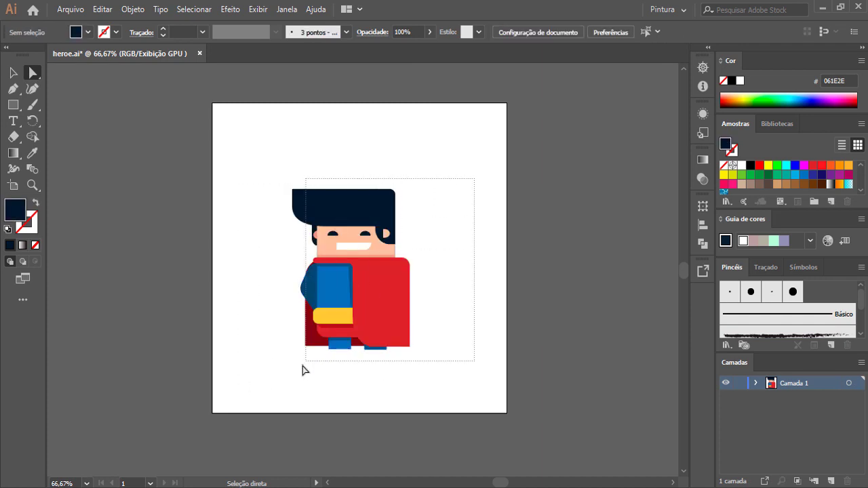
left_click(600, 336)
left_click_drag(476, 192, 253, 374)
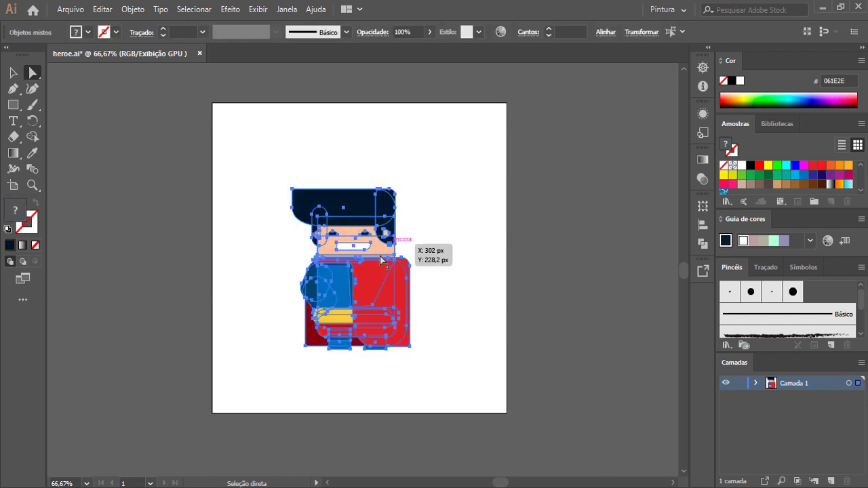
left_click(446, 205)
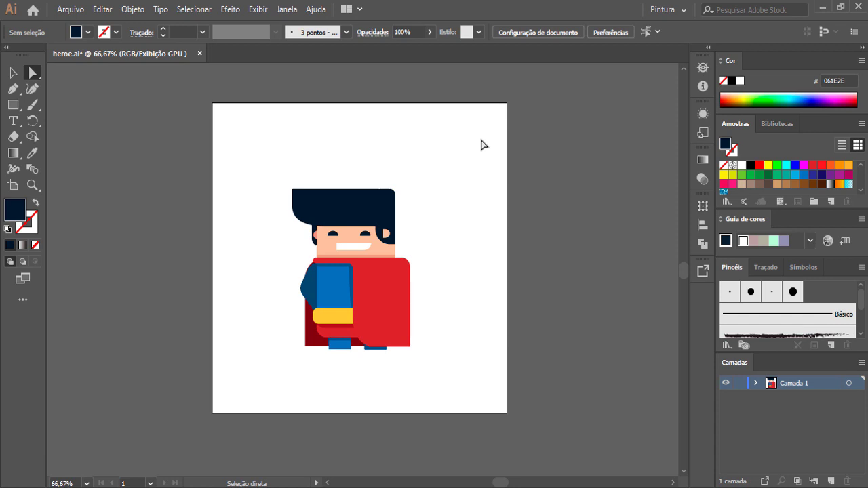
left_click_drag(468, 178, 257, 386)
left_click(265, 351)
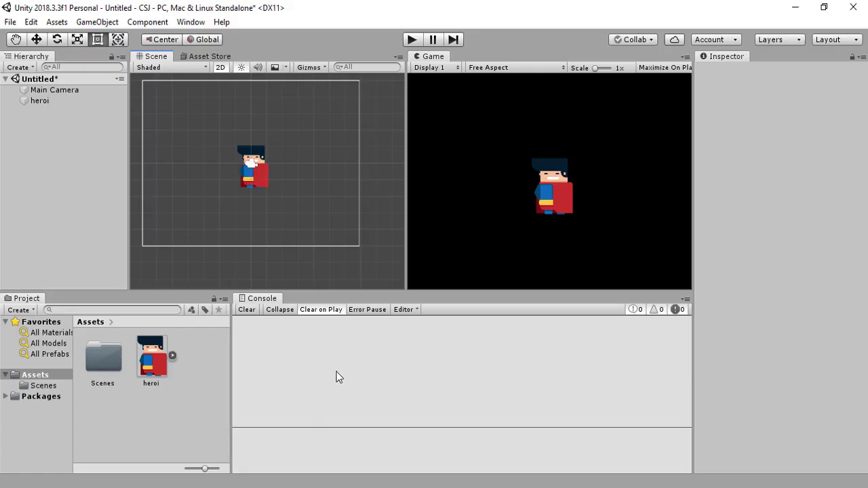
Delete the heroi object and drag the heroi sprite from Assets into the scene at X 0.11, Y -0.24
left_click(168, 371)
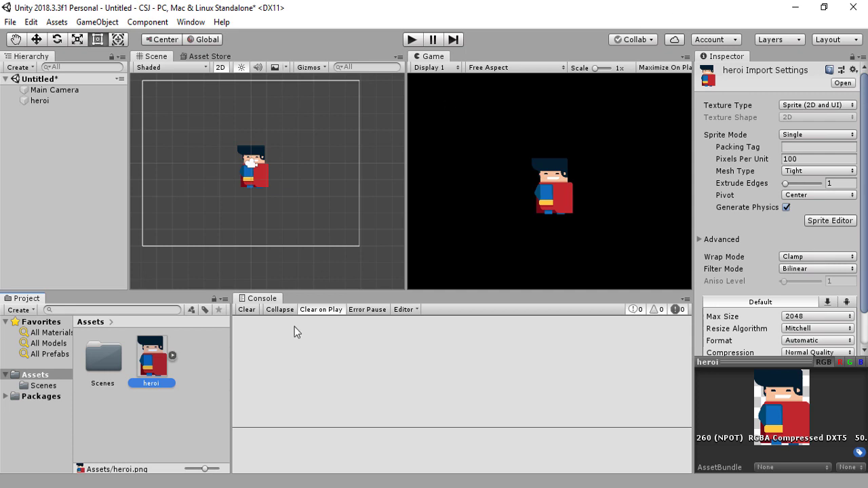
left_click(193, 392)
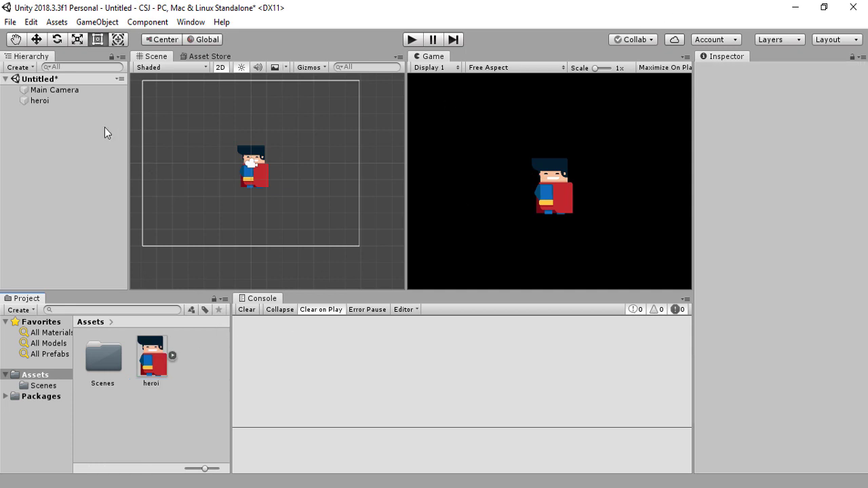
left_click(59, 100)
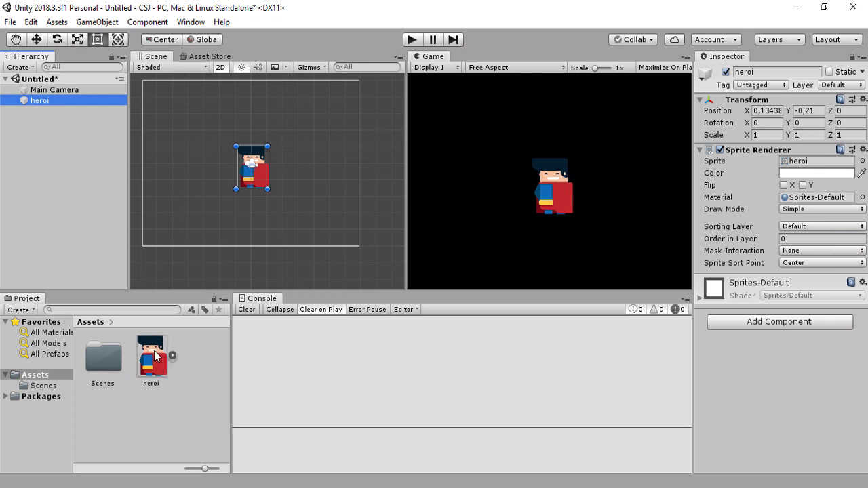
left_click(76, 154)
left_click(60, 101)
key("Delete")
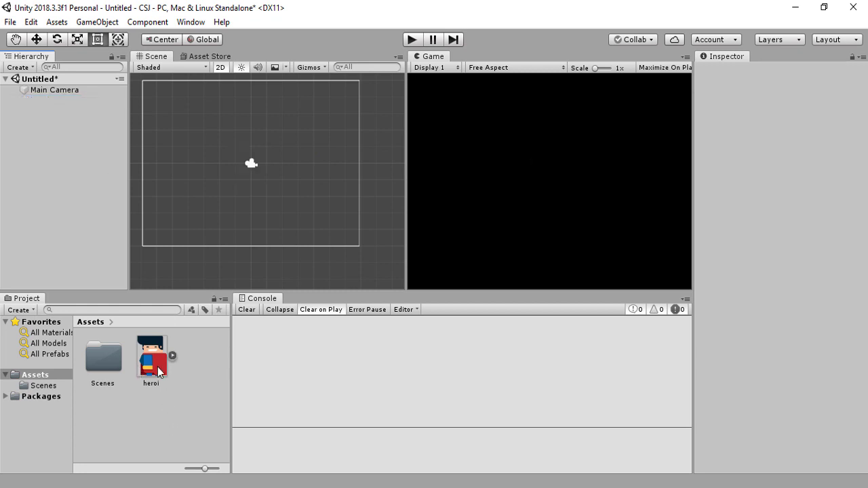
mouse_move(158, 367)
left_mouse_down()
mouse_move(253, 171)
mouse_move(264, 175)
left_mouse_up()
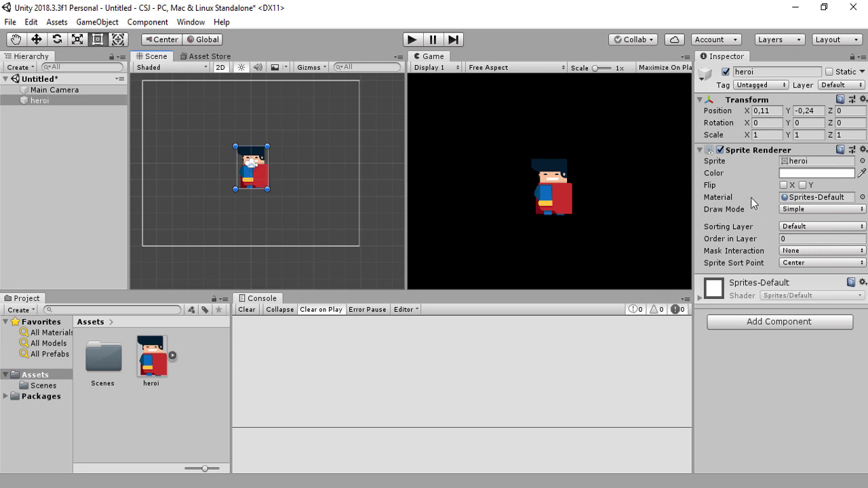
left_click(808, 197)
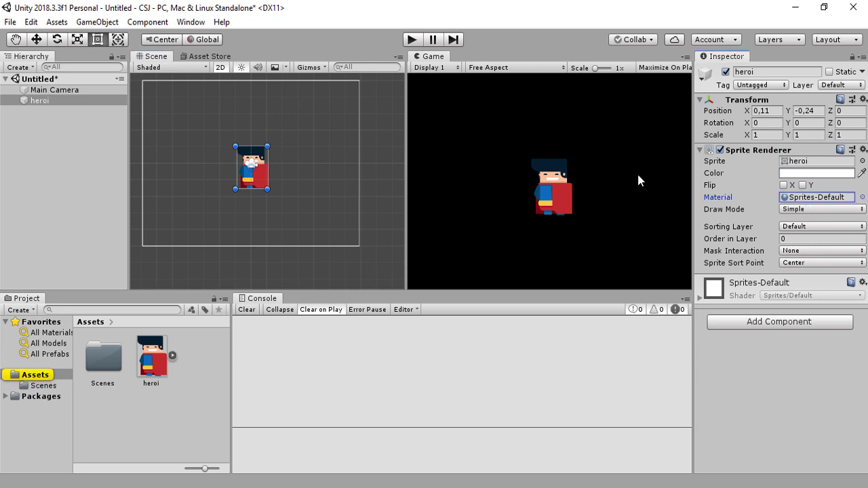
left_click(44, 138)
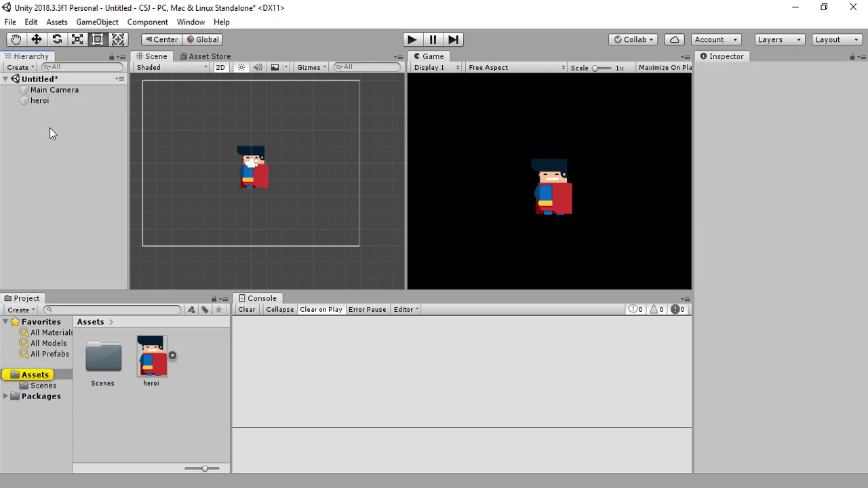
Add a Point Light from the Hierarchy's Light menu
right_click(49, 124)
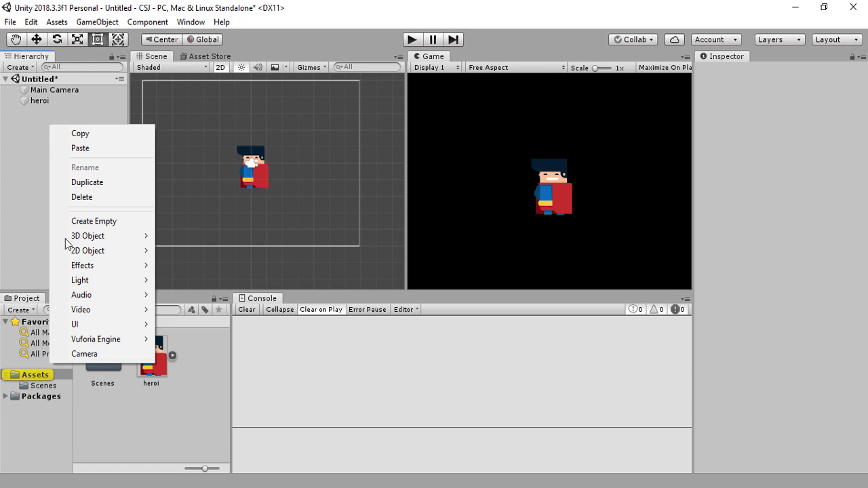
mouse_move(136, 283)
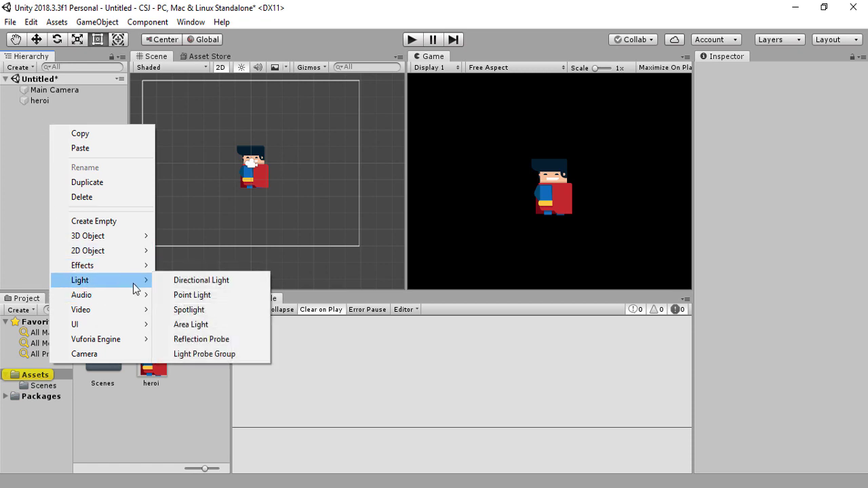
left_click(218, 295)
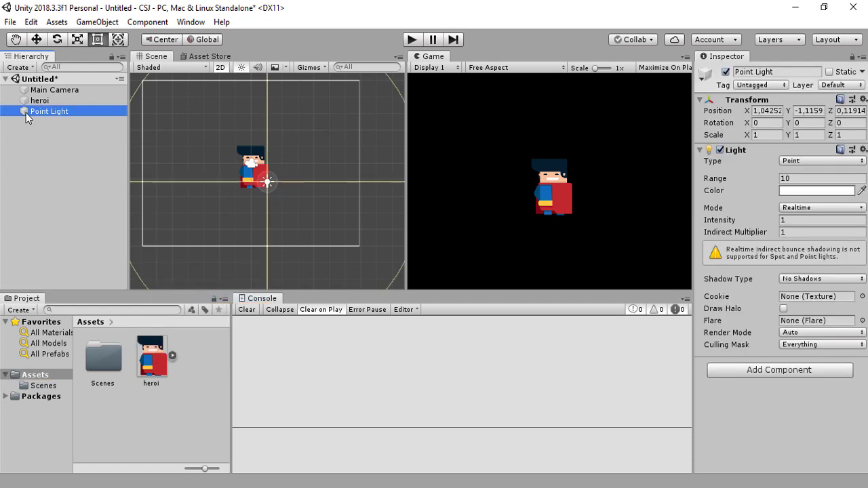
Move the Point Light with the Move tool onto the hero, at X 0.1, Y -0.38
key("w")
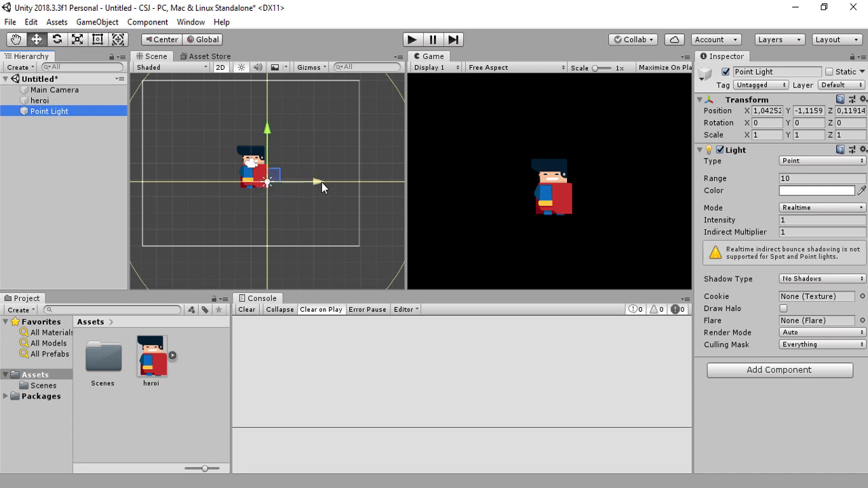
left_click_drag(321, 183, 344, 186)
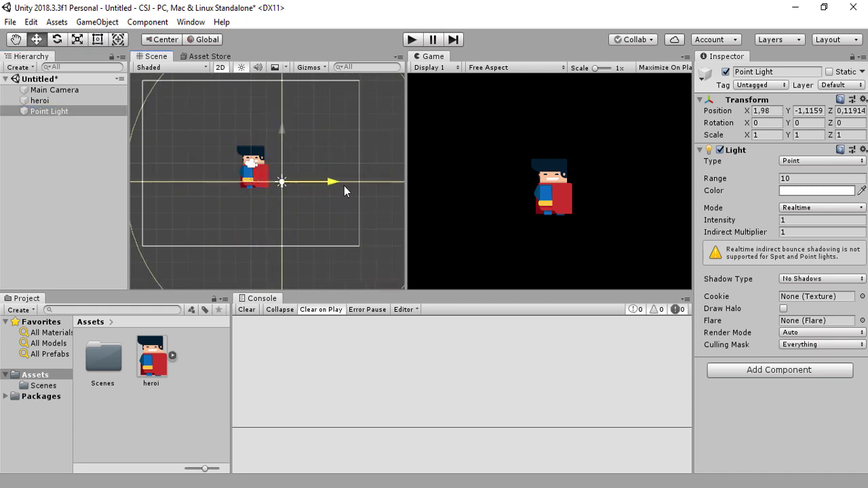
left_click_drag(344, 186, 309, 186)
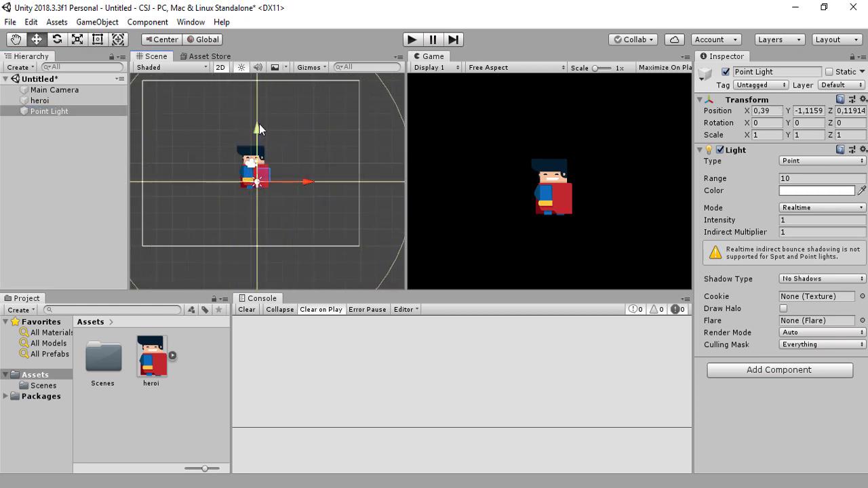
left_click_drag(259, 127, 258, 115)
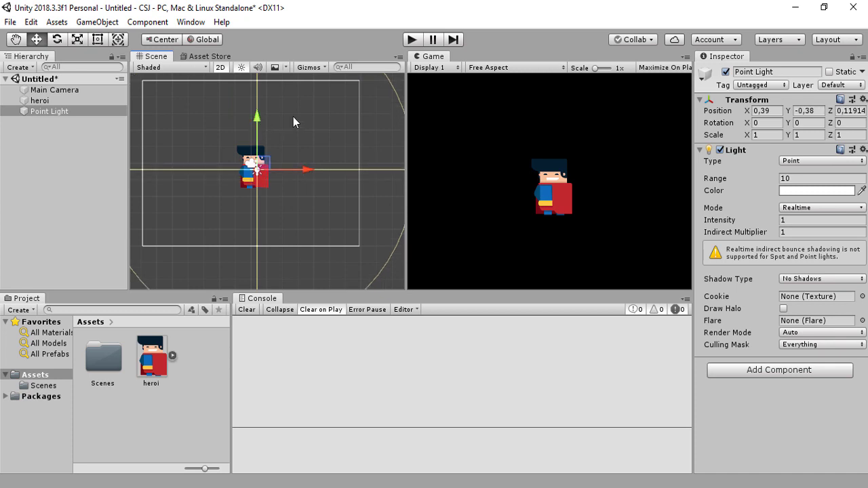
left_click_drag(310, 169, 304, 173)
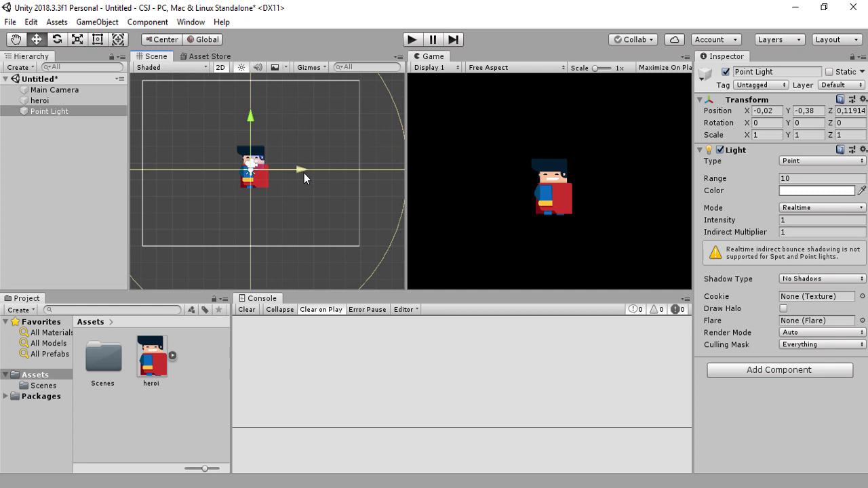
left_click(41, 100)
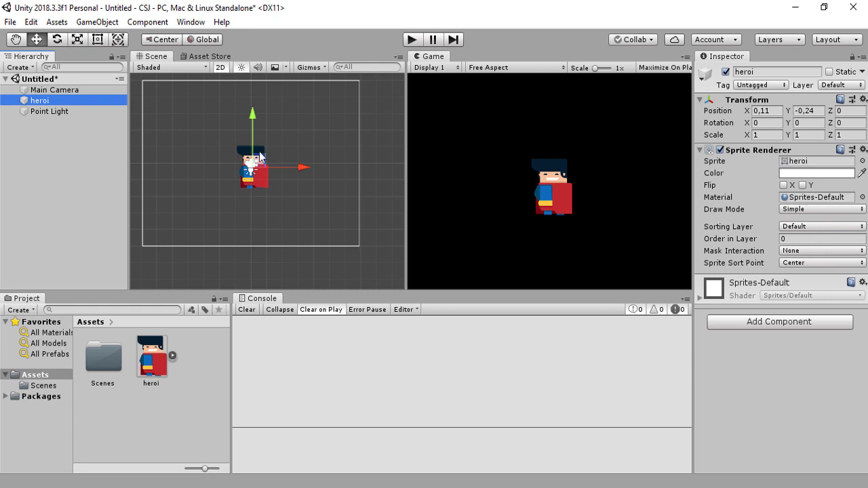
left_click(51, 111)
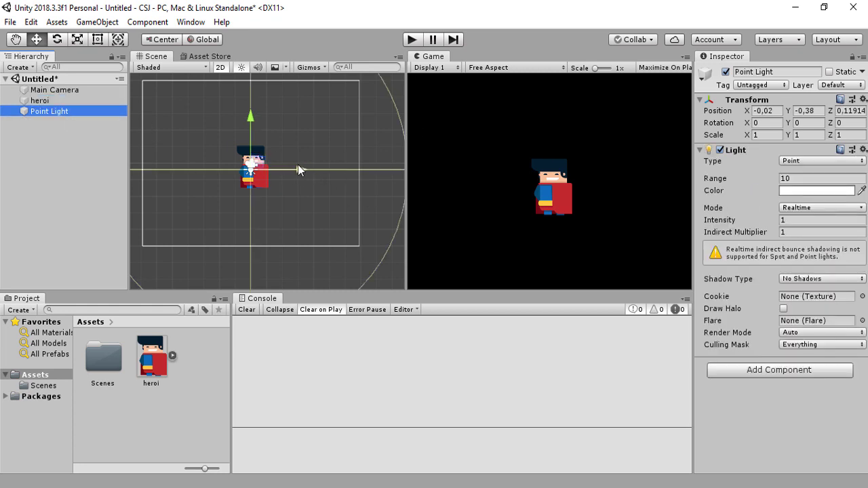
mouse_move(299, 169)
left_mouse_down()
mouse_move(340, 176)
mouse_move(299, 171)
left_mouse_up()
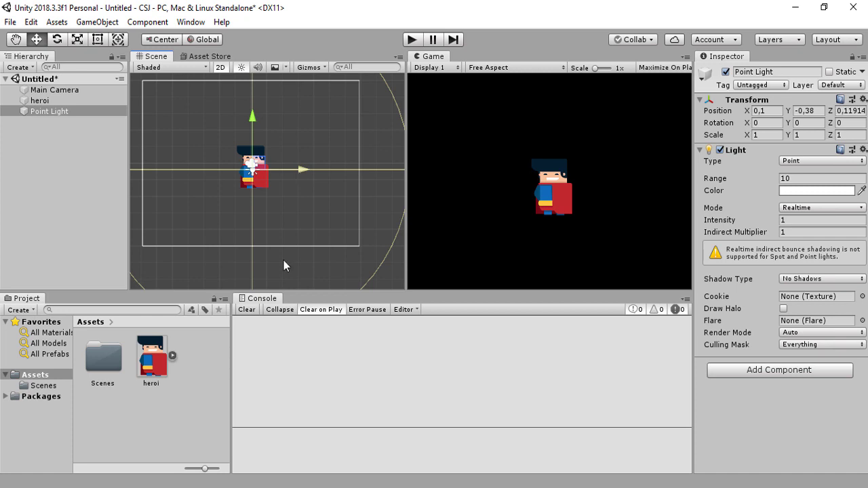
left_click(192, 392)
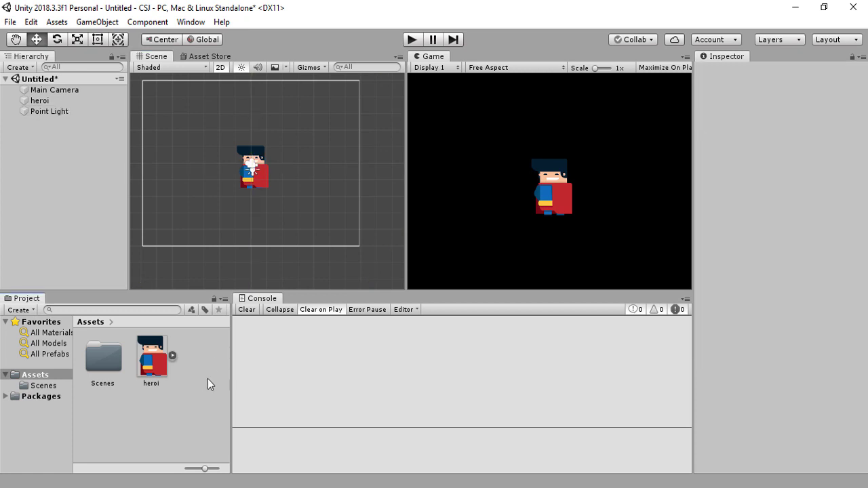
Create a new material in Assets and name it Material_Heroi
right_click(208, 379)
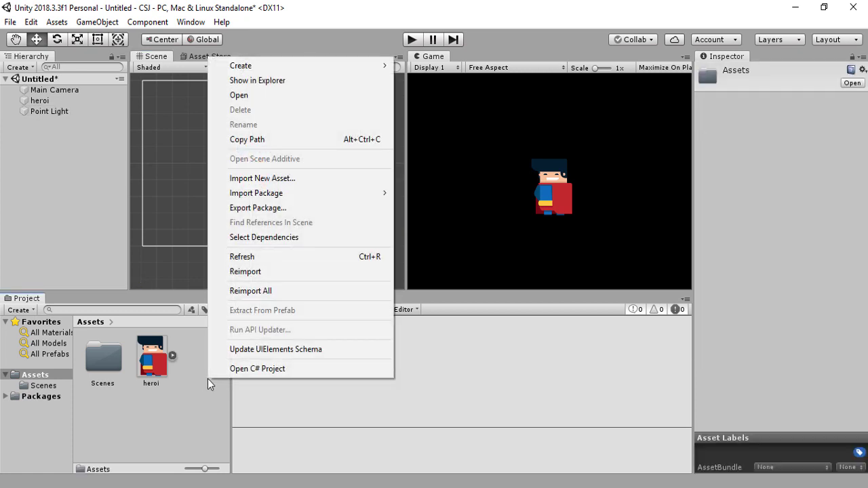
mouse_move(370, 68)
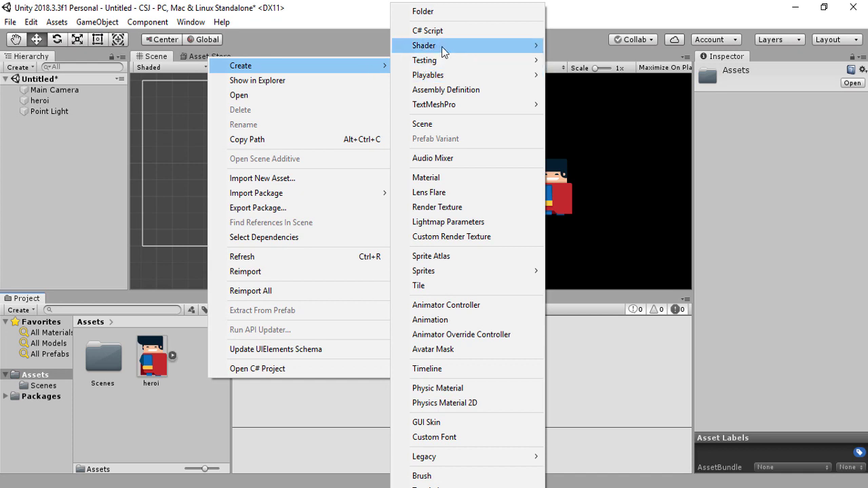
left_click(459, 184)
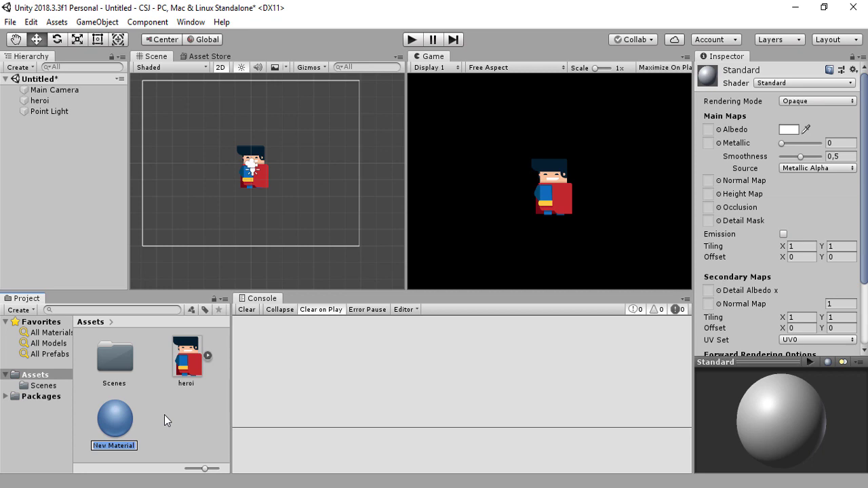
key("BackSpace")
type("Material")
type("_He")
type("roi")
key("Return")
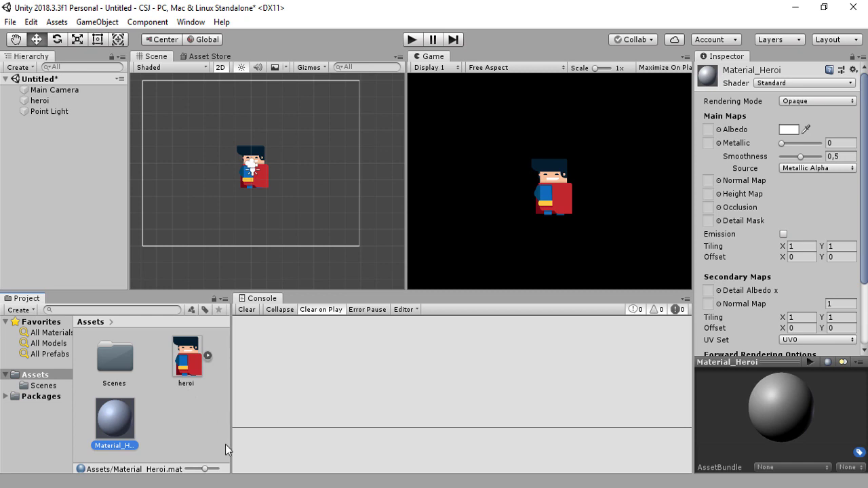
Set Material_Heroi's shader to Sprites/Diffuse in the Inspector
left_click(166, 429)
left_click(115, 420)
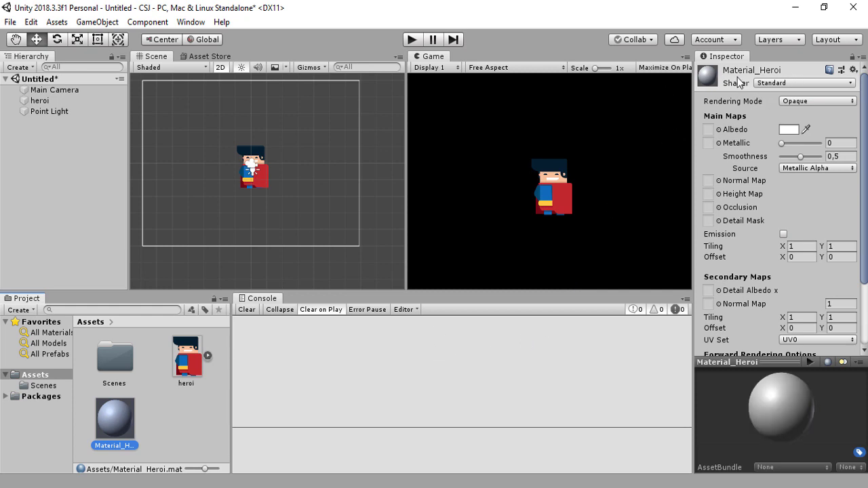
left_click(782, 83)
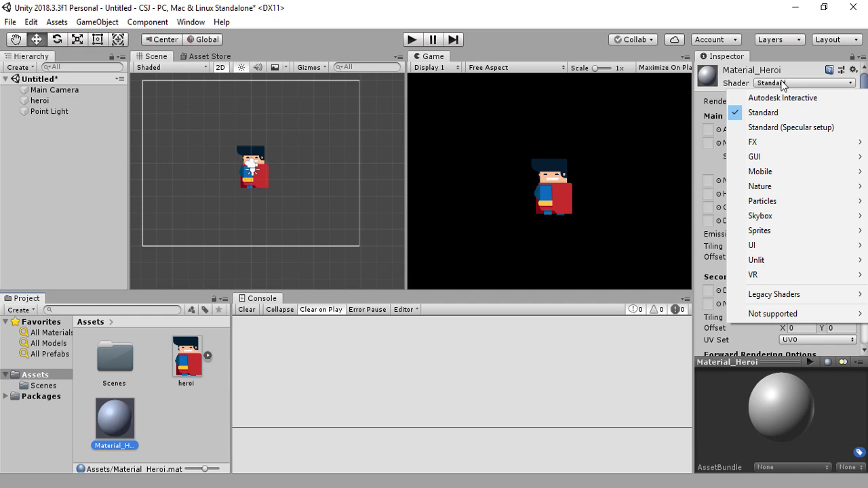
mouse_move(779, 235)
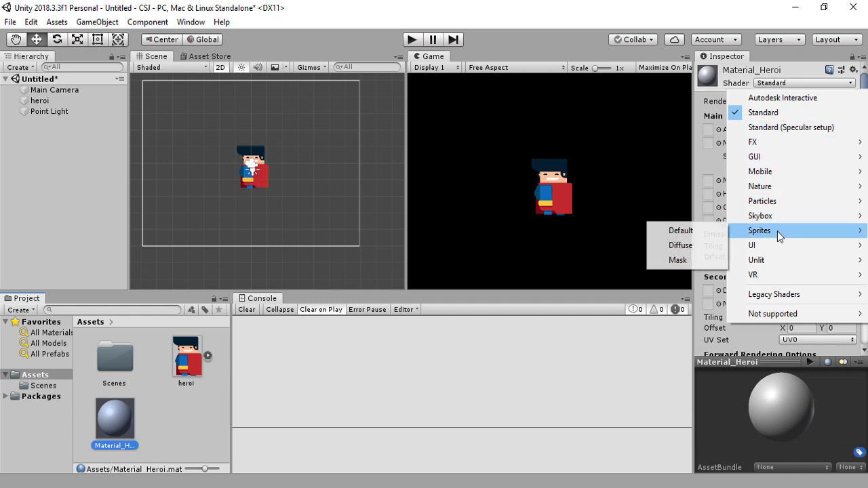
left_click(680, 247)
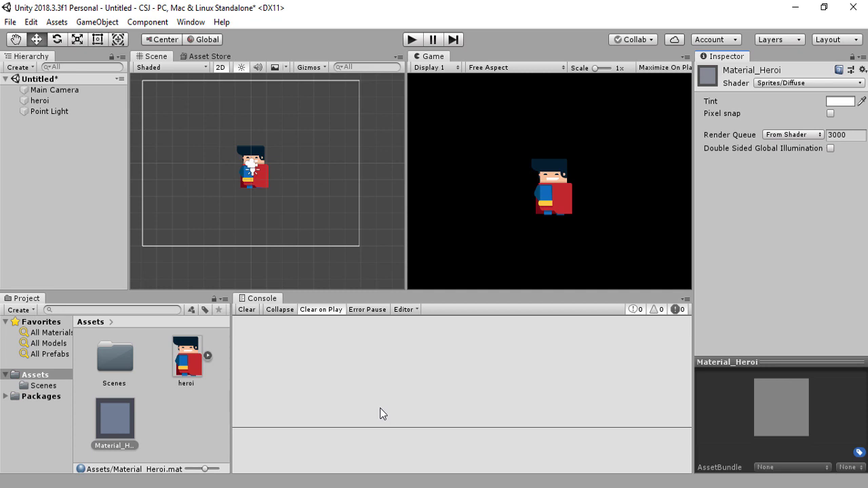
left_click(175, 432)
left_click(106, 432)
Assign Material_Heroi to the heroi object's Sprite Renderer Material field
left_click(172, 410)
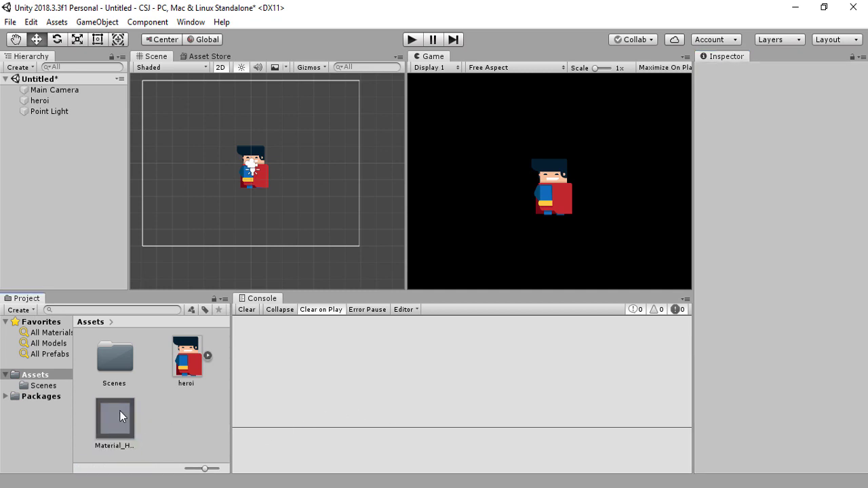
left_click(119, 411)
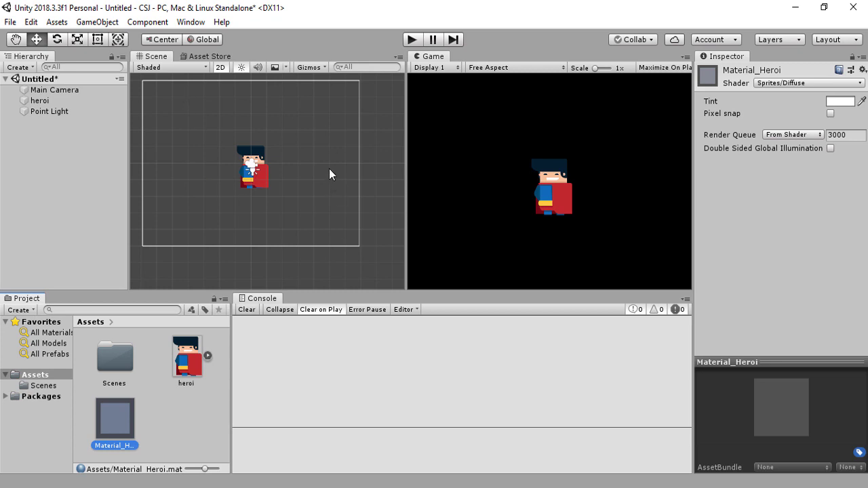
left_click(39, 101)
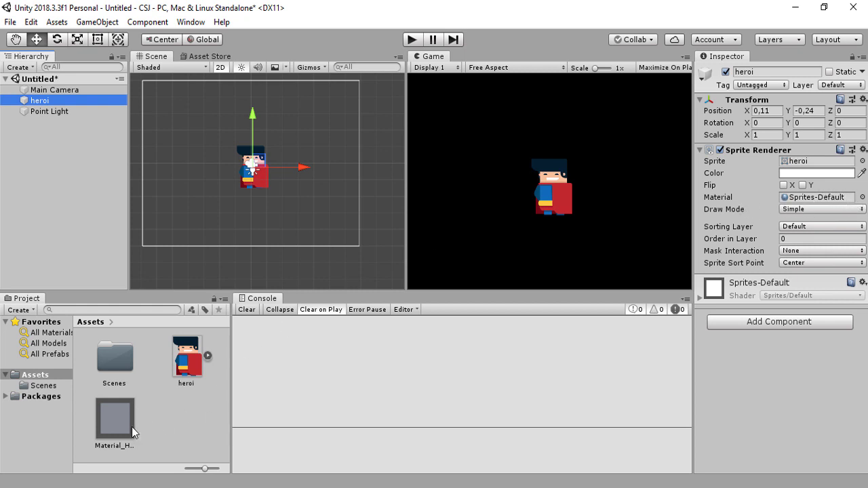
left_click_drag(132, 427, 807, 202)
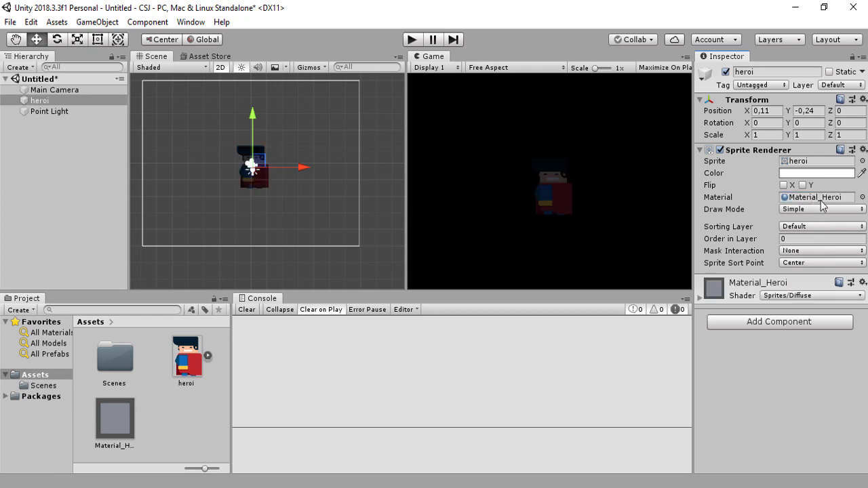
left_click(863, 196)
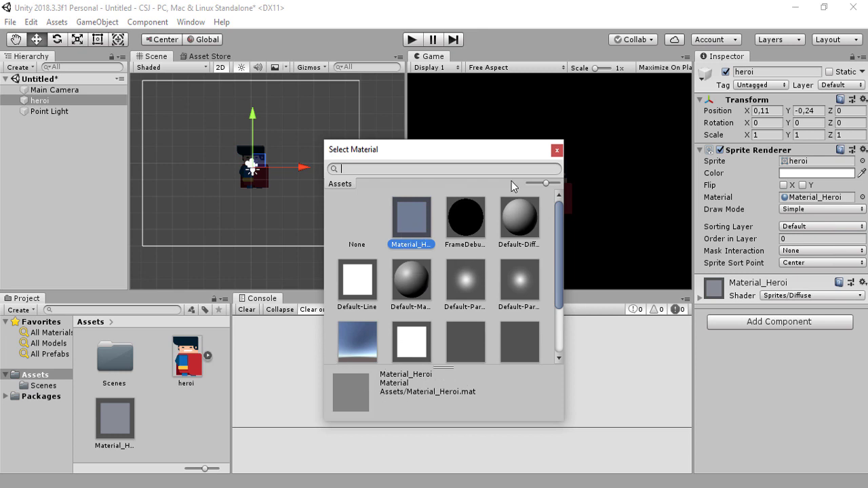
left_click(557, 150)
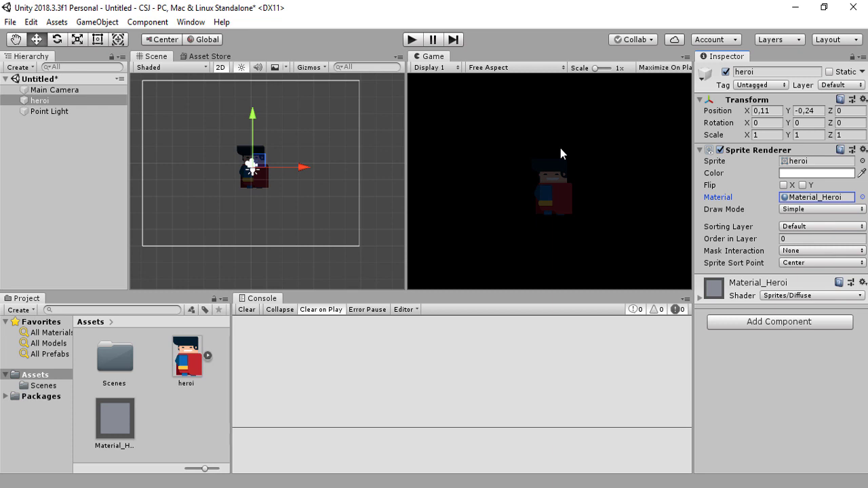
scroll(259, 188, "up", 4)
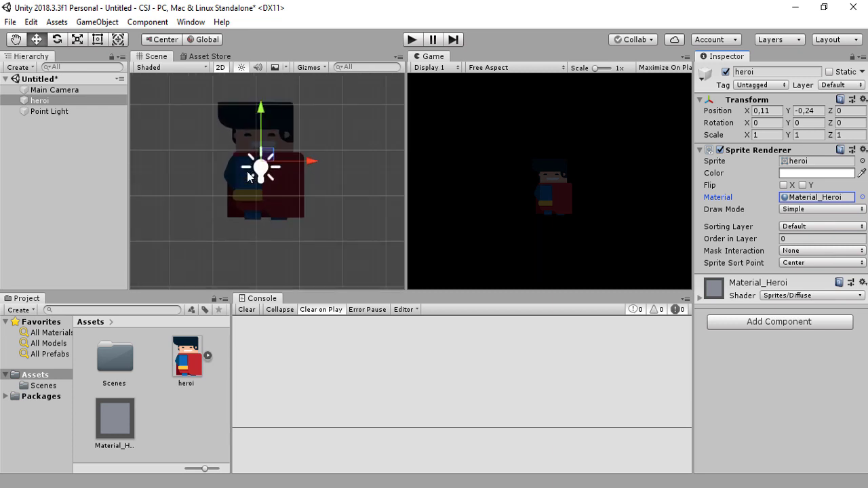
scroll(246, 172, "down", 2)
scroll(247, 172, "down", 3)
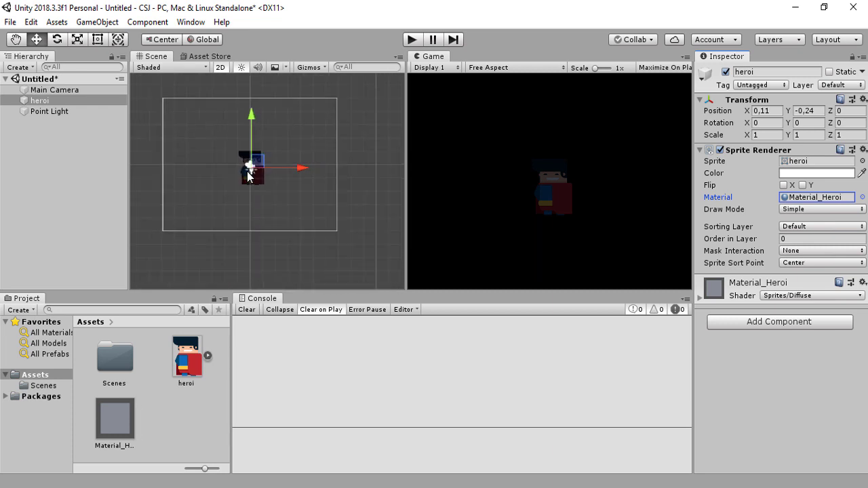
scroll(247, 176, "up", 1)
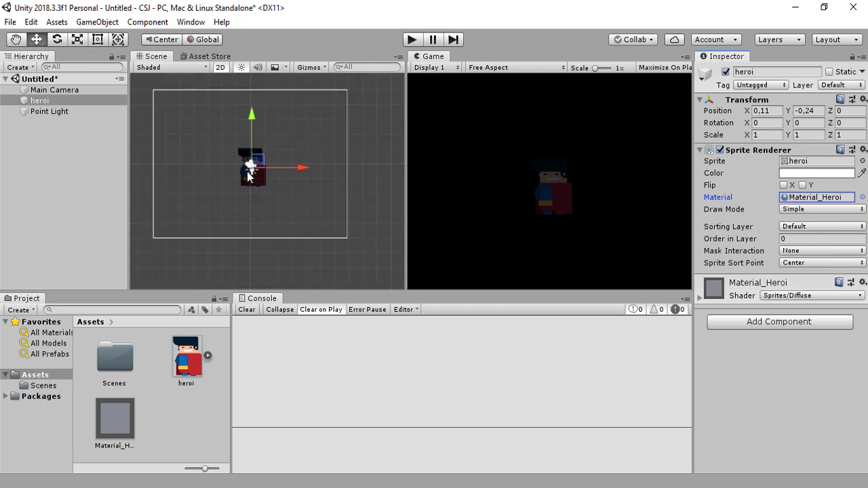
In 3D view, drag the Point Light's Z handle toward the camera to Z -0.74, then return to 2D
left_click(64, 112)
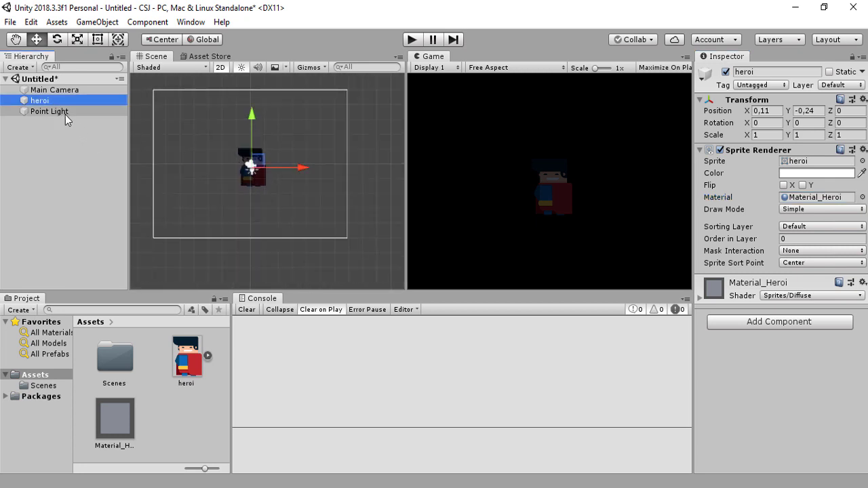
middle_click_drag(329, 142, 323, 154)
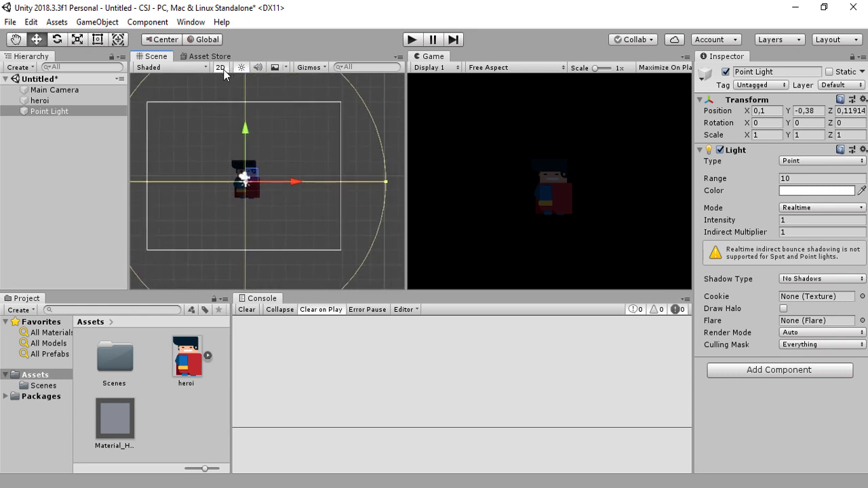
left_click(224, 69)
left_click(223, 69)
left_click(223, 69)
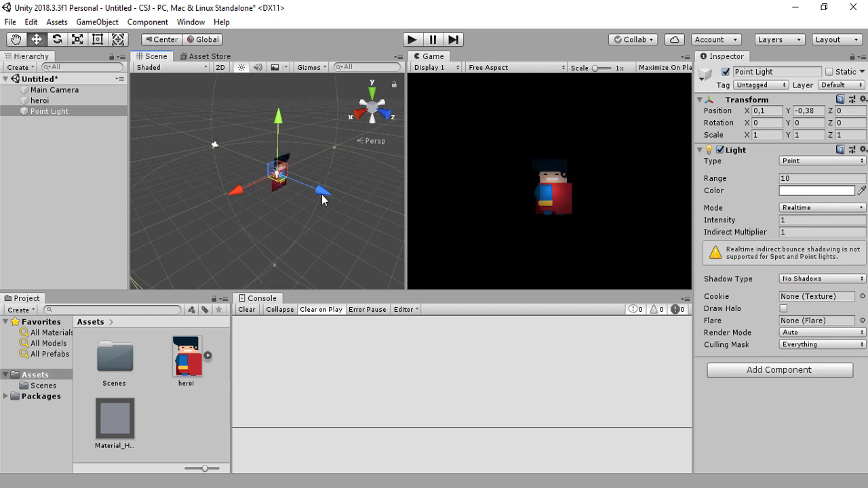
mouse_move(330, 198)
left_mouse_down()
mouse_move(292, 210)
mouse_move(309, 229)
left_mouse_up()
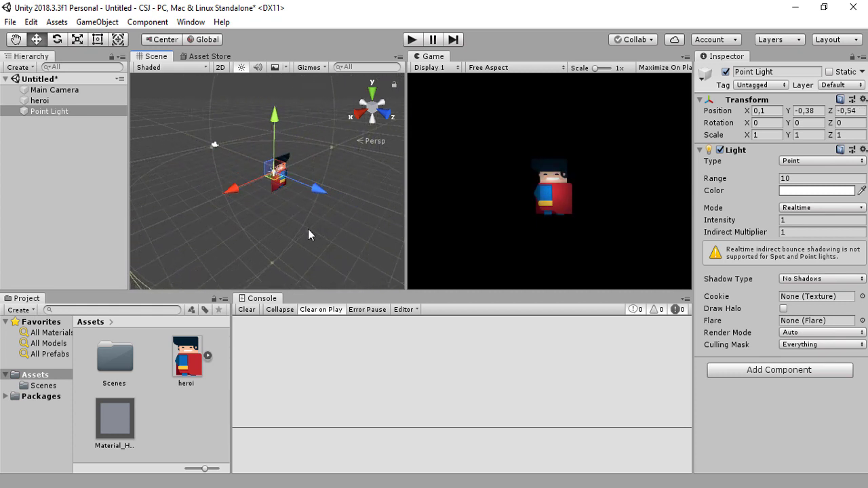
left_click(221, 67)
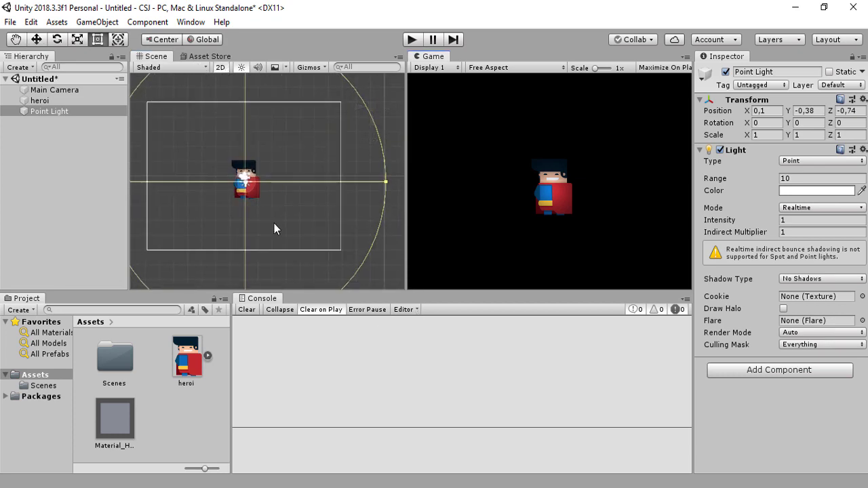
Give the Point Light a wider range and intensity 0.95, and place it at X 0.17, Y -0.14
left_click(36, 40)
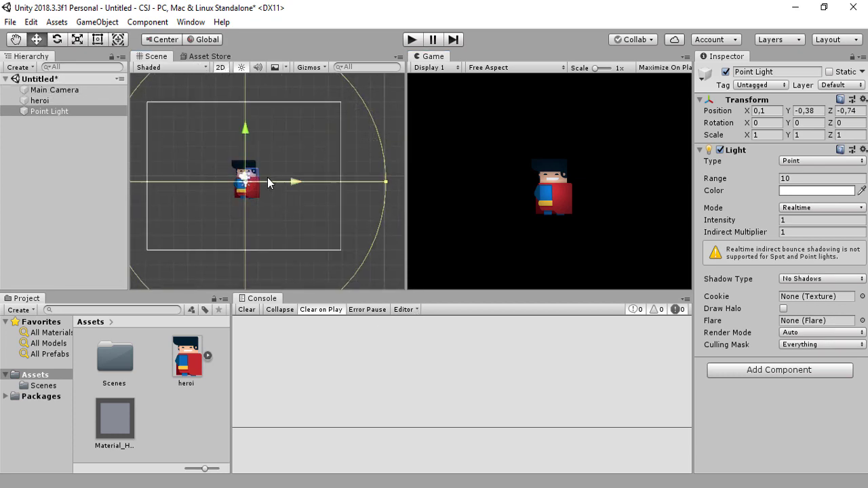
mouse_move(243, 180)
left_mouse_down()
mouse_move(238, 167)
mouse_move(232, 198)
mouse_move(255, 182)
mouse_move(242, 139)
mouse_move(253, 189)
left_mouse_up()
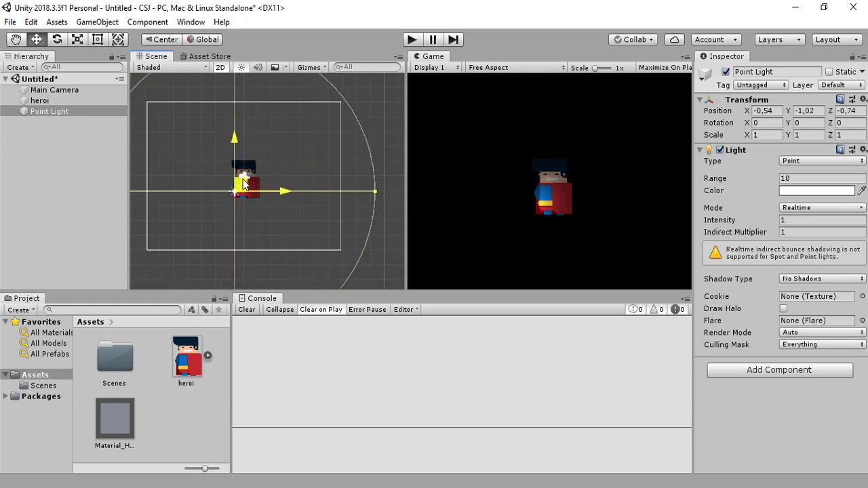
mouse_move(762, 178)
left_mouse_down()
mouse_move(828, 182)
mouse_move(721, 201)
mouse_move(769, 226)
mouse_move(756, 226)
left_mouse_up()
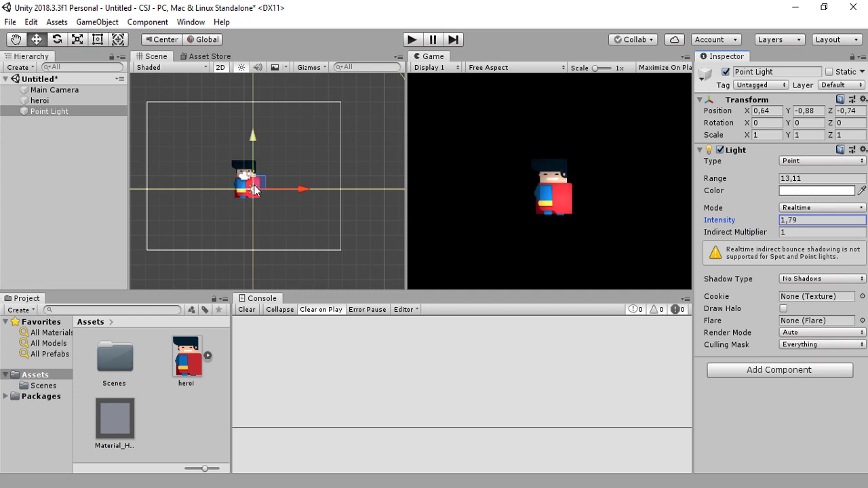
left_click_drag(253, 190, 253, 188)
scroll(234, 195, "up", 5)
scroll(234, 195, "up", 2)
middle_click_drag(375, 227, 378, 260)
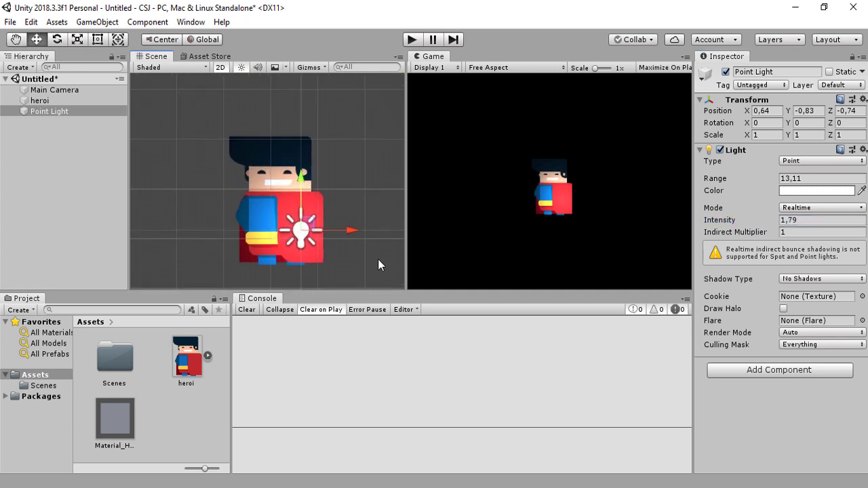
left_click_drag(307, 214, 273, 182)
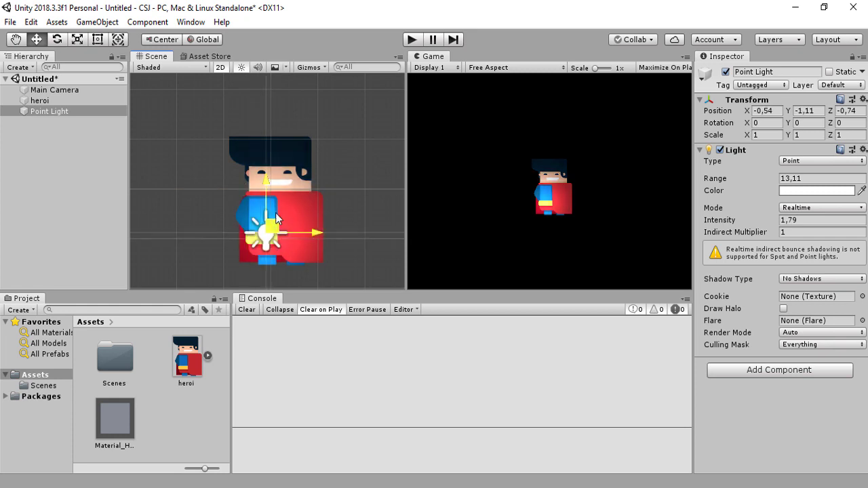
left_click_drag(759, 225, 742, 223)
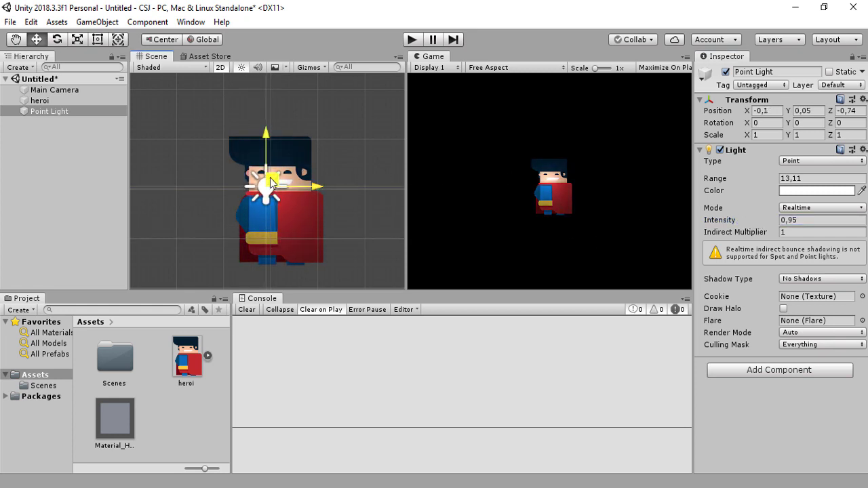
mouse_move(270, 183)
left_mouse_down()
mouse_move(310, 258)
mouse_move(264, 193)
mouse_move(270, 221)
left_mouse_up()
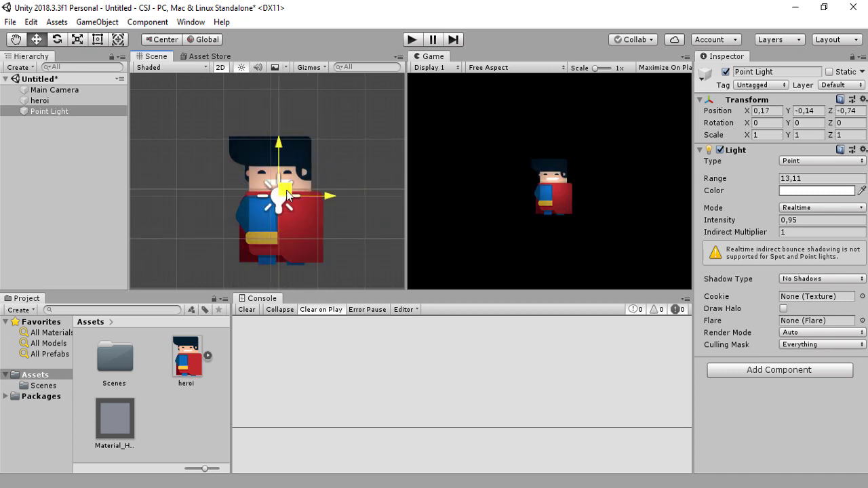
Reselect the Point Light and drag it up onto the hero's head
right_click(79, 136)
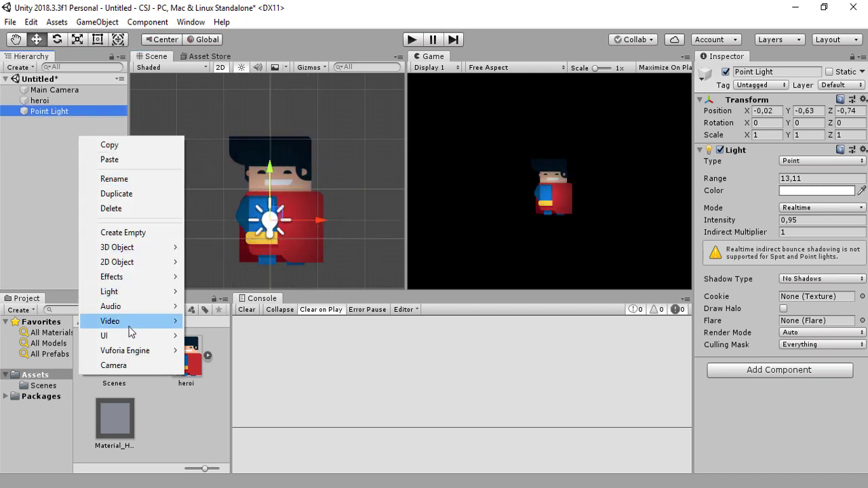
mouse_move(167, 292)
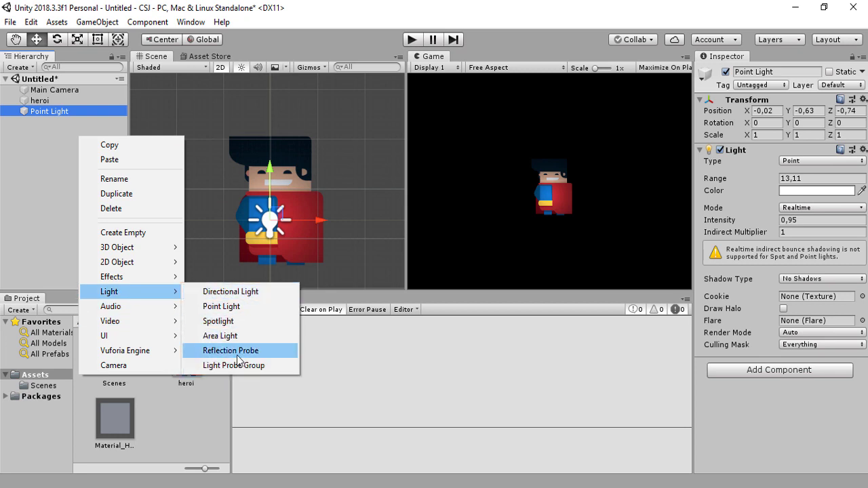
left_click(315, 218)
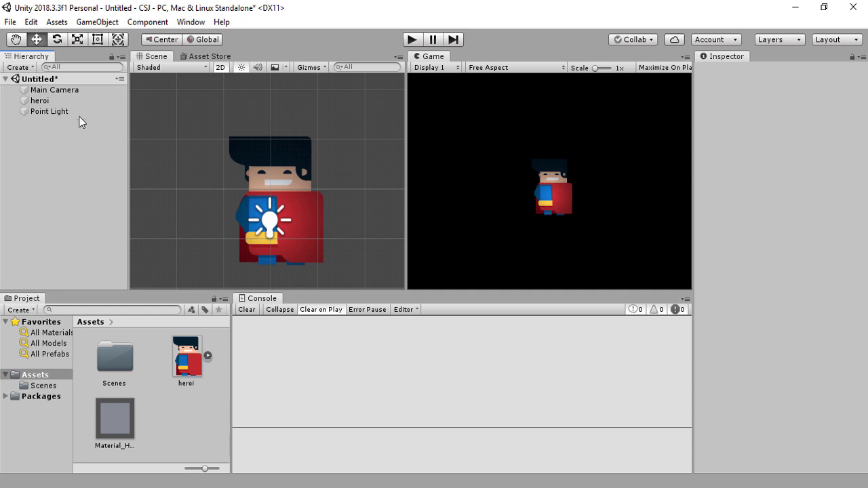
left_click(62, 113)
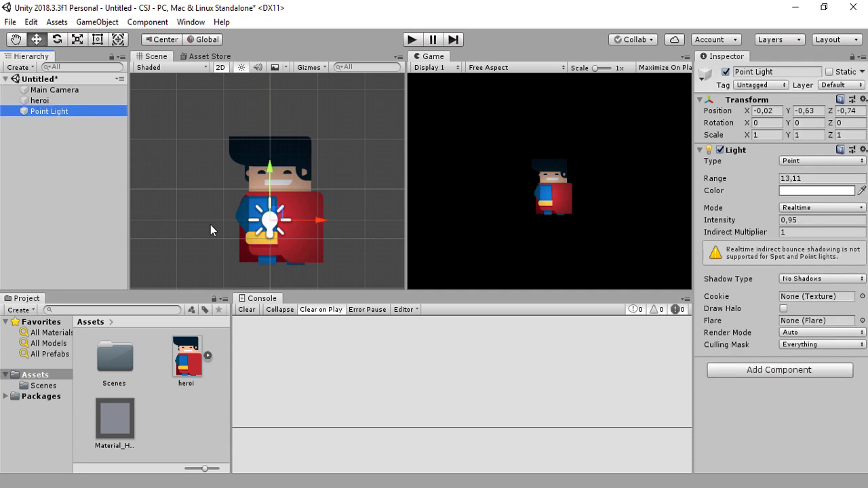
mouse_move(266, 215)
left_mouse_down()
mouse_move(290, 185)
mouse_move(312, 223)
mouse_move(250, 196)
mouse_move(356, 186)
left_mouse_up()
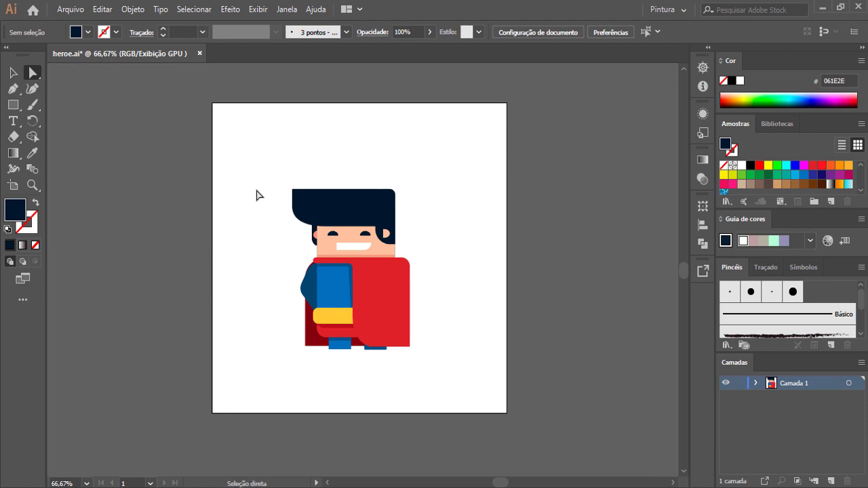
Marquee-select all of the hero's paths in heroe.ai with the Direct Selection tool
left_click_drag(265, 163, 479, 409)
left_click(458, 170)
left_click_drag(457, 170, 249, 368)
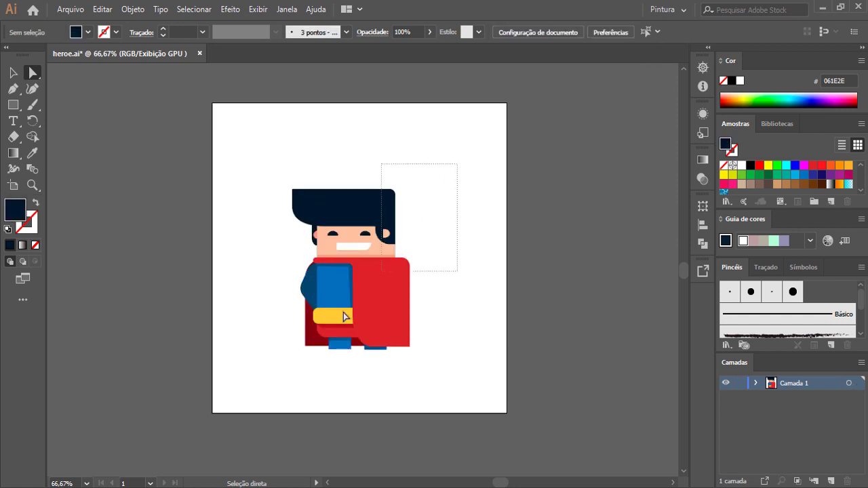